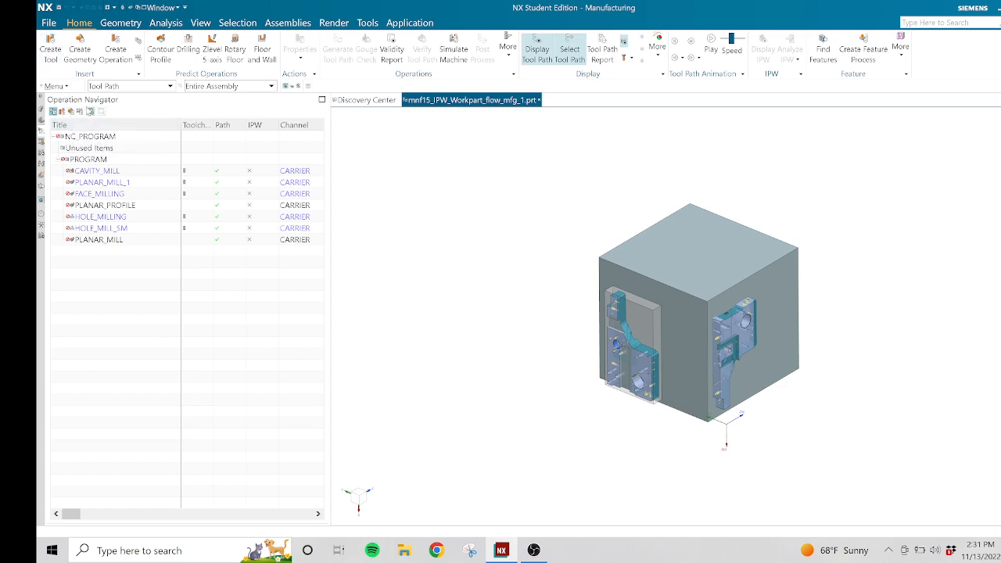
# Switch the Operation Navigator to the geometry view and highlight the MCS_1 coordinate system and the PLANAR_MILL_1 tool path.
pyautogui.click(70, 111)
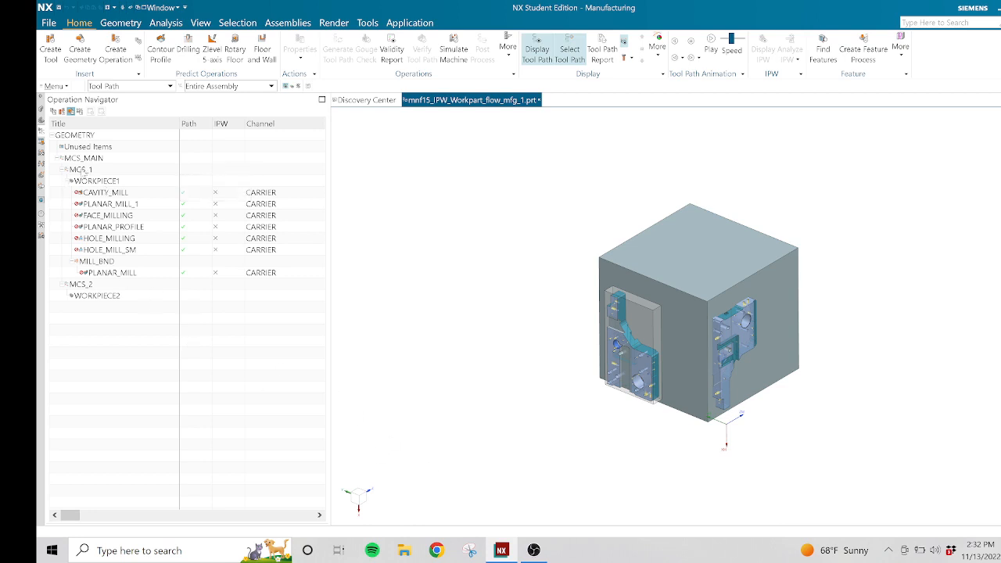
pyautogui.click(82, 170)
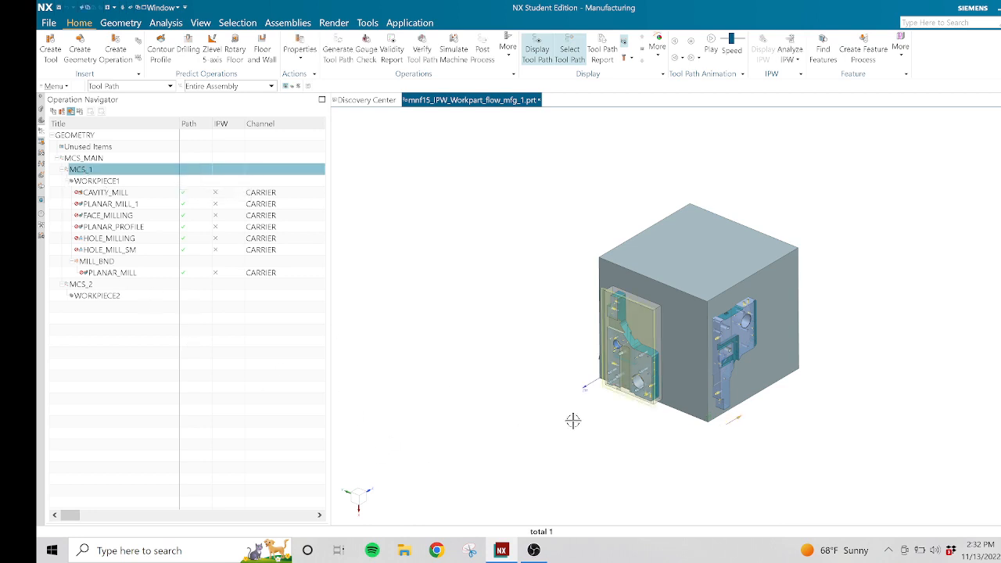
pyautogui.scroll(5, 573, 420)
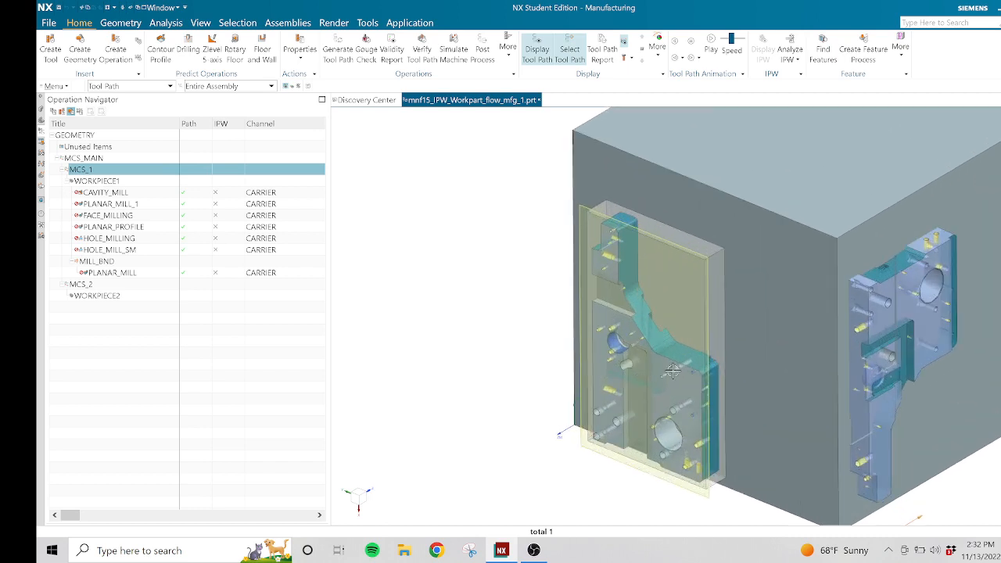
pyautogui.scroll(-3, 673, 370)
pyautogui.click(105, 205)
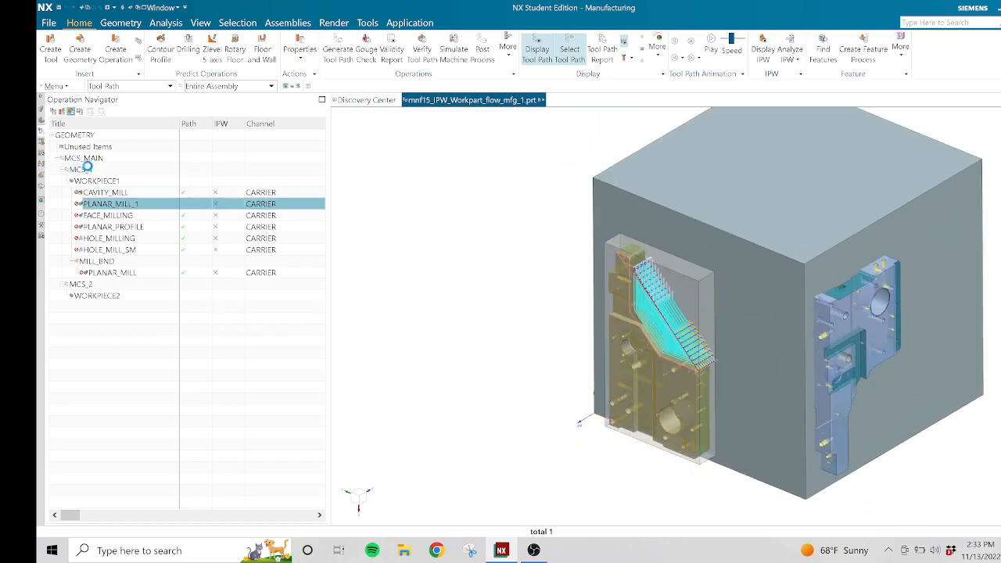
pyautogui.click(86, 169)
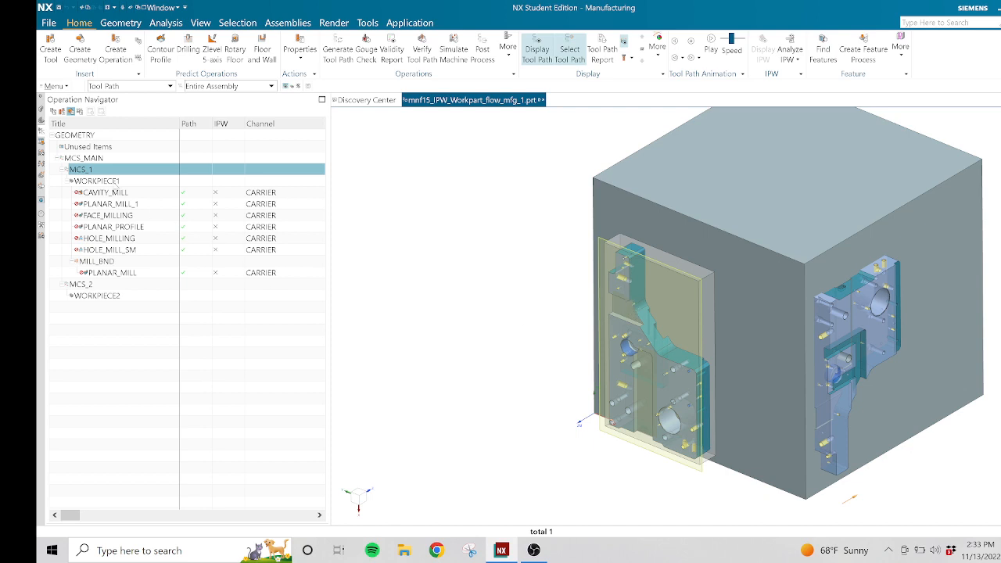
# Highlight WORKPIECE1 to inspect its part and blank geometry on the fixture block.
pyautogui.click(106, 184)
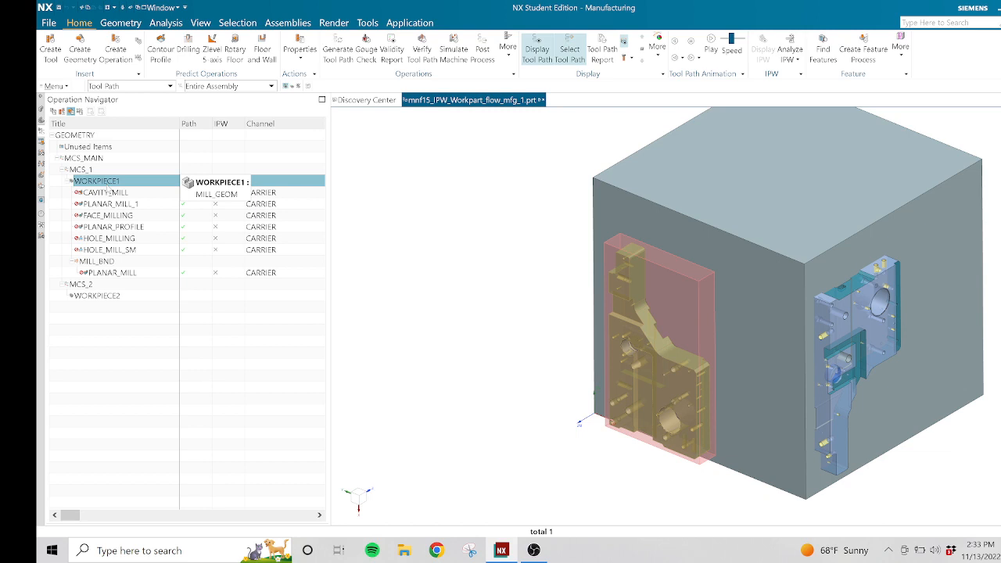
pyautogui.rightClick(506, 361)
pyautogui.click(520, 364)
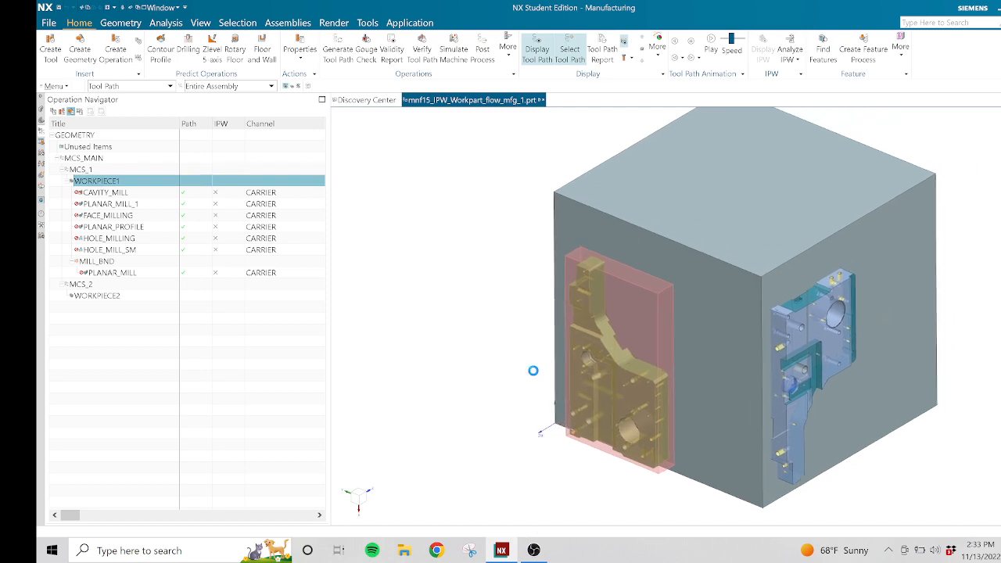
pyautogui.scroll(-2, 557, 435)
pyautogui.scroll(3, 558, 435)
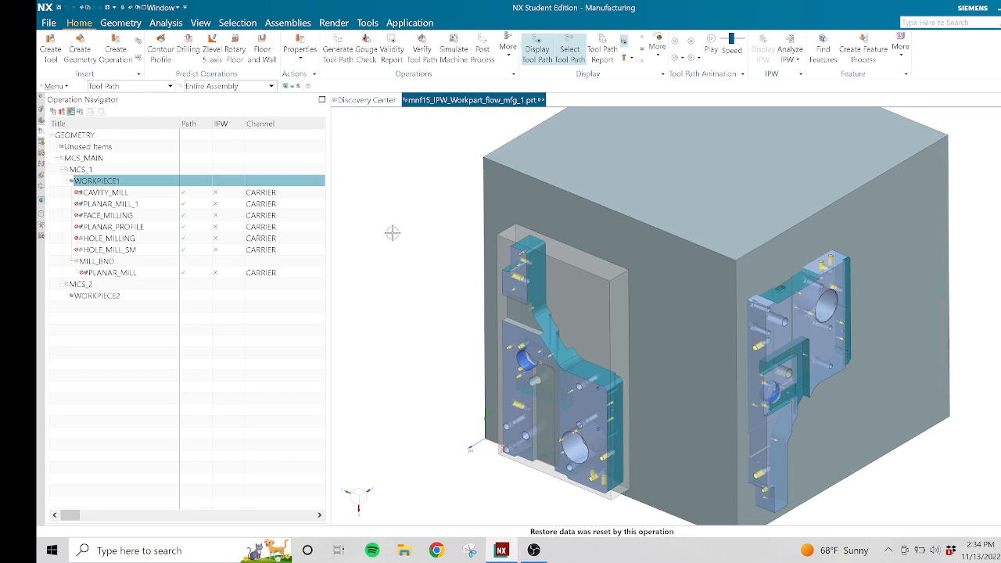
# Open WORKPIECE1's geometry definition and review its blank body and IPW positioning type, keeping the settings.
pyautogui.doubleClick(115, 183)
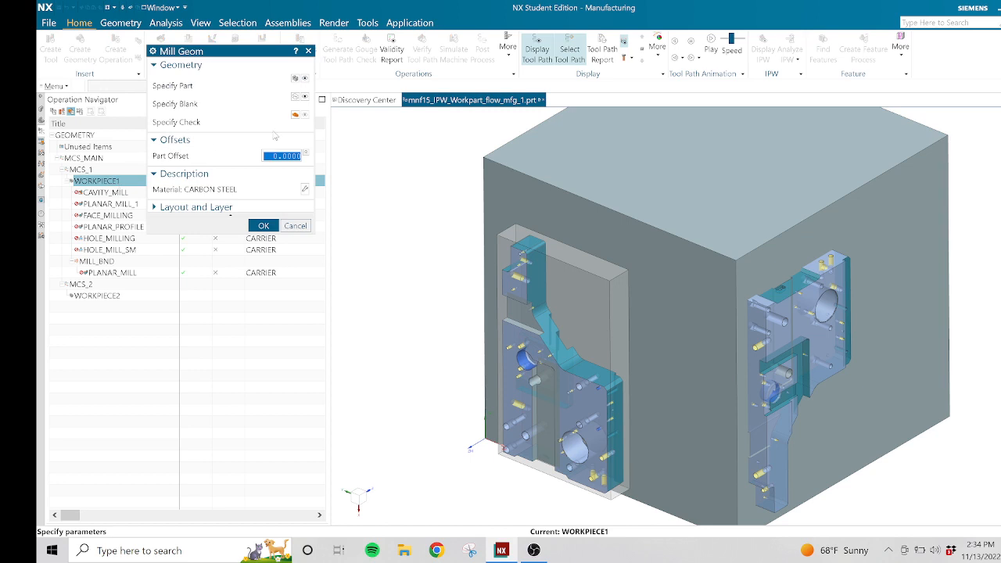
pyautogui.click(296, 97)
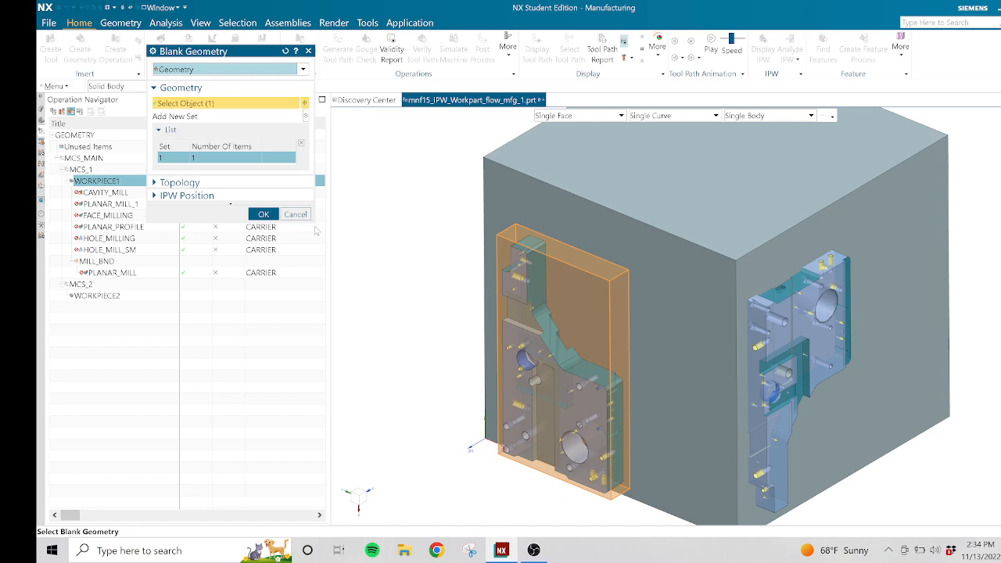
pyautogui.moveTo(316, 223); pyautogui.dragTo(329, 350)
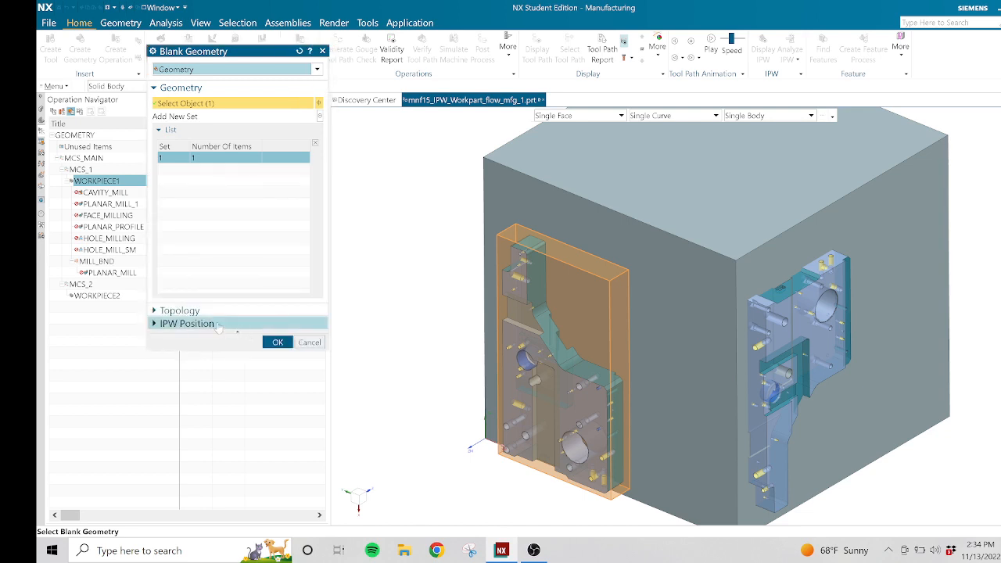
pyautogui.click(218, 326)
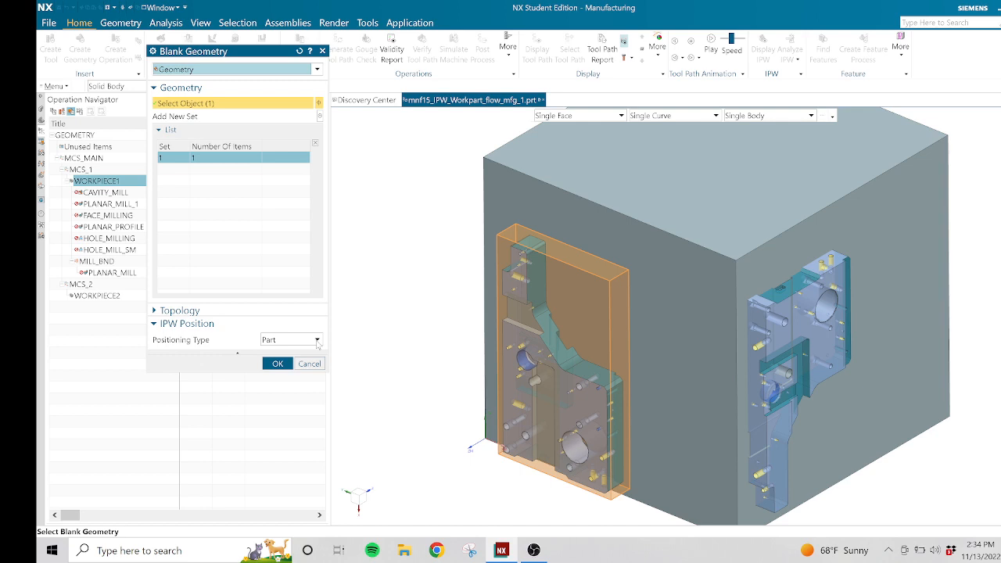
pyautogui.click(278, 364)
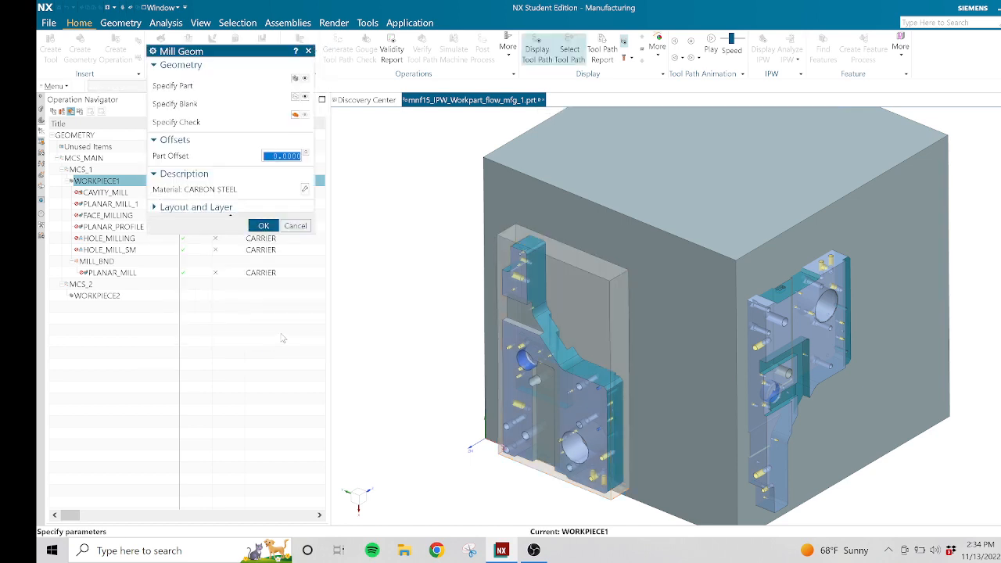
pyautogui.click(264, 226)
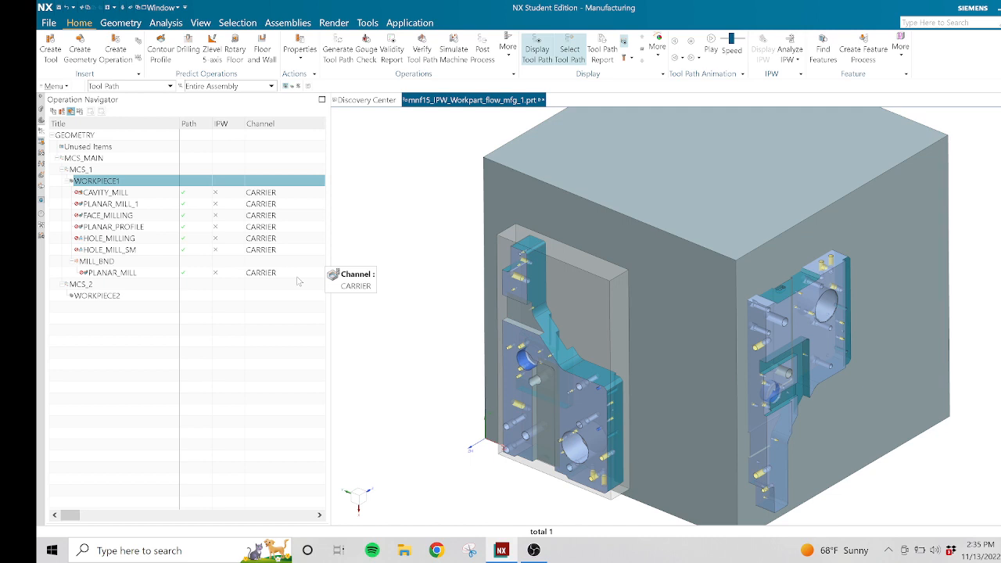
# Compare the location and orientation of MCS_2 with MCS_1 and the PLANAR_MILL operation on the model.
pyautogui.click(85, 286)
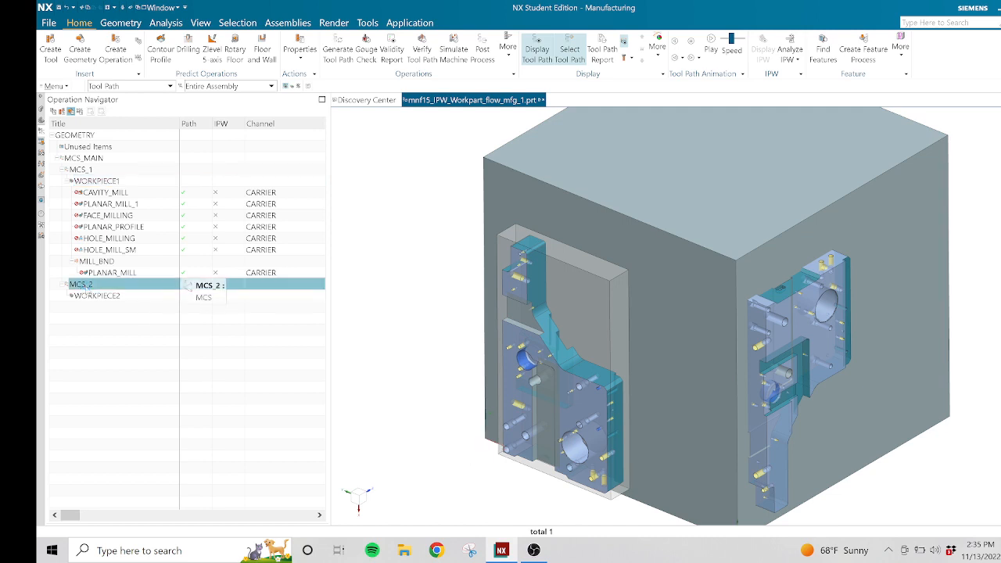
pyautogui.click(96, 275)
pyautogui.click(84, 285)
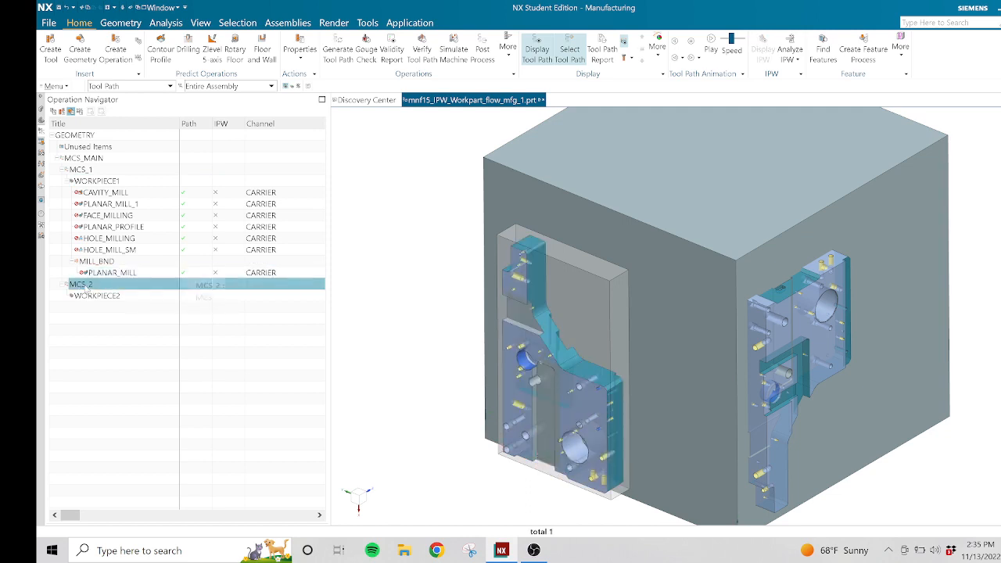
pyautogui.click(93, 274)
pyautogui.click(86, 285)
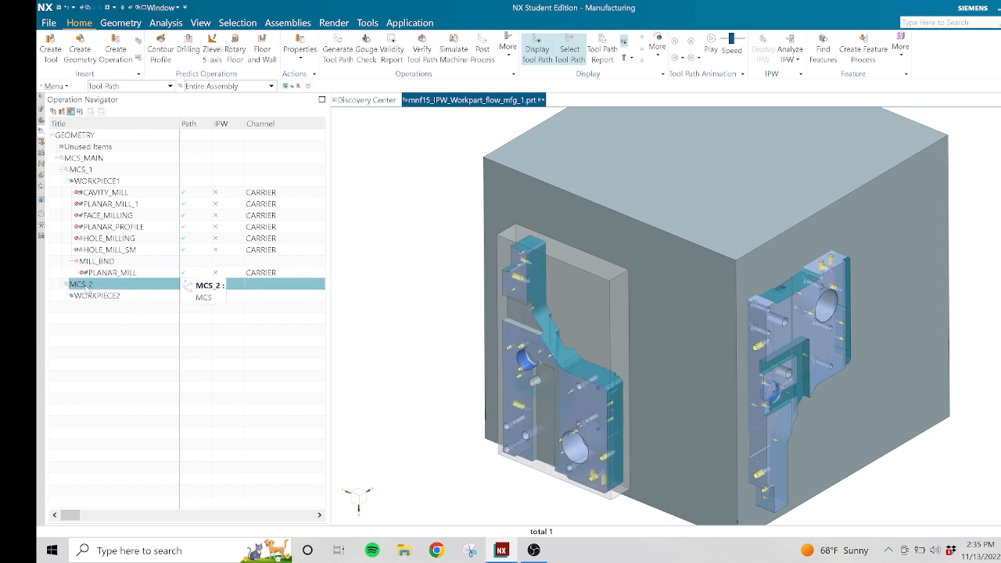
pyautogui.click(83, 170)
pyautogui.click(85, 286)
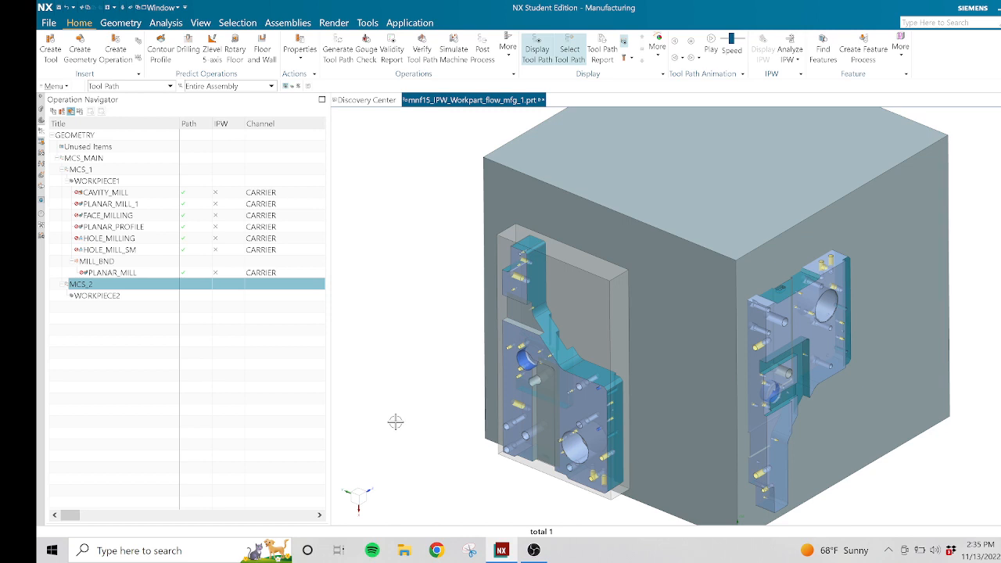
pyautogui.scroll(5, 747, 423)
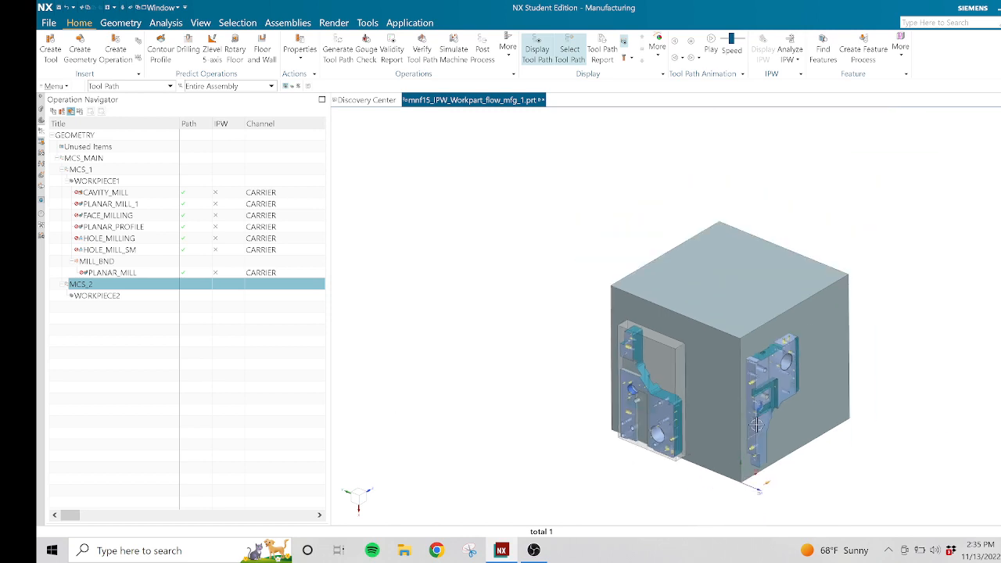
pyautogui.scroll(-3, 793, 502)
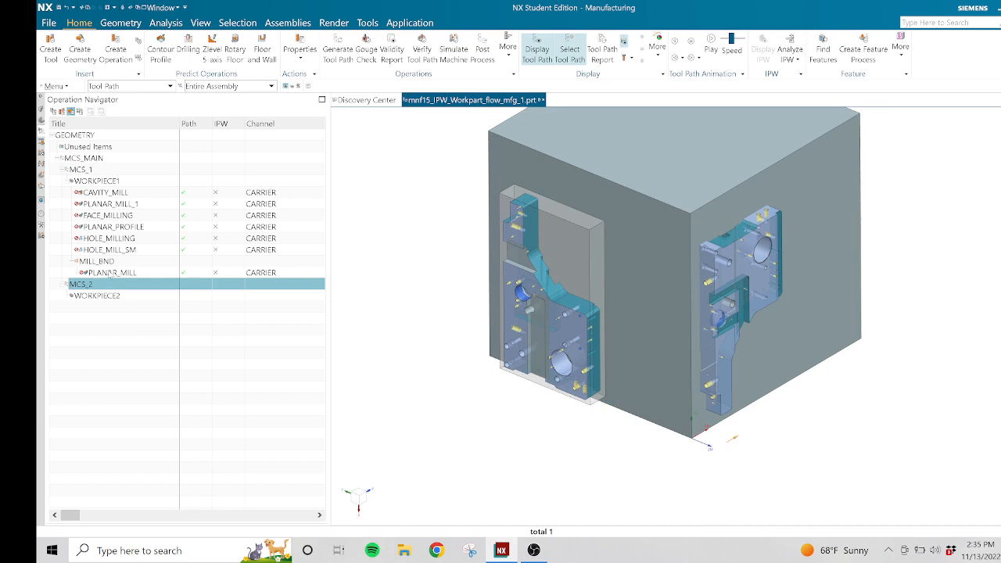
pyautogui.click(109, 272)
pyautogui.click(82, 286)
pyautogui.click(85, 170)
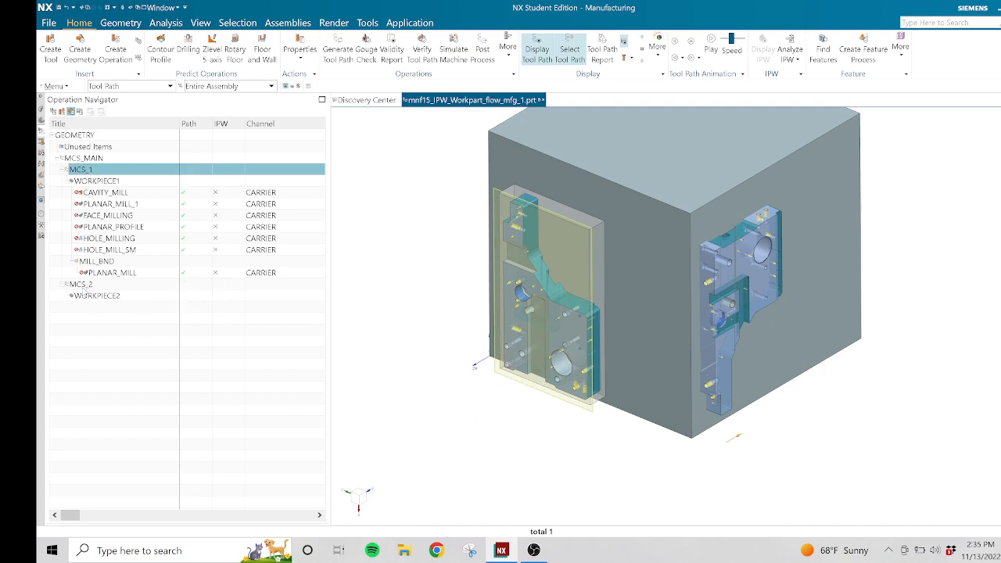
# Highlight MCS_2 and WORKPIECE2 to inspect the second setup's part geometry.
pyautogui.click(81, 285)
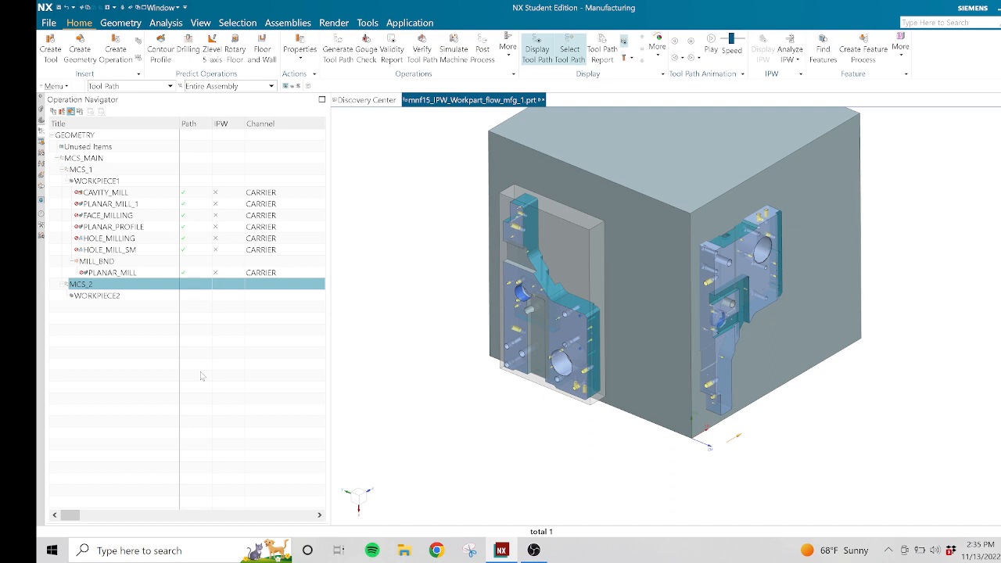
pyautogui.click(113, 300)
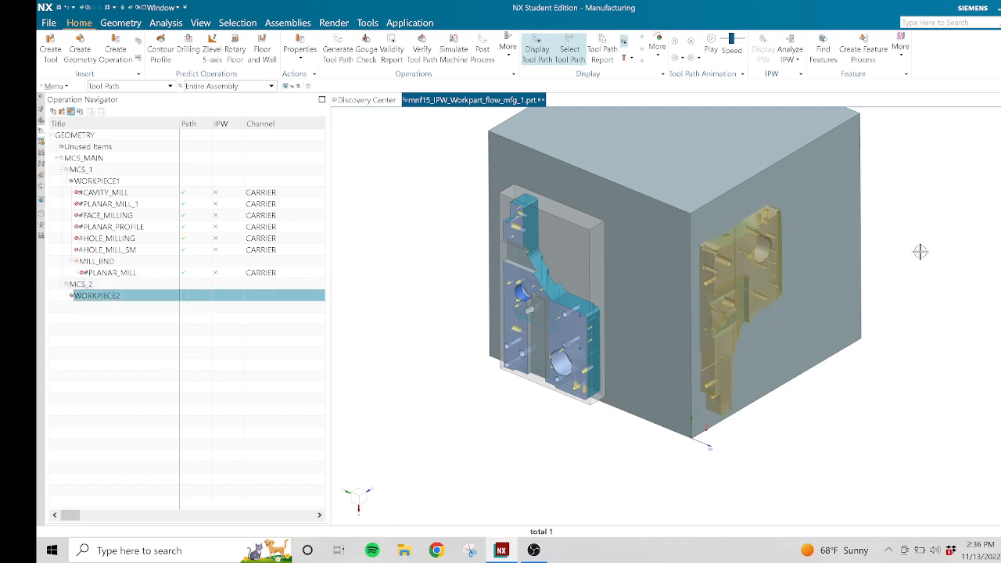
pyautogui.scroll(3, 751, 297)
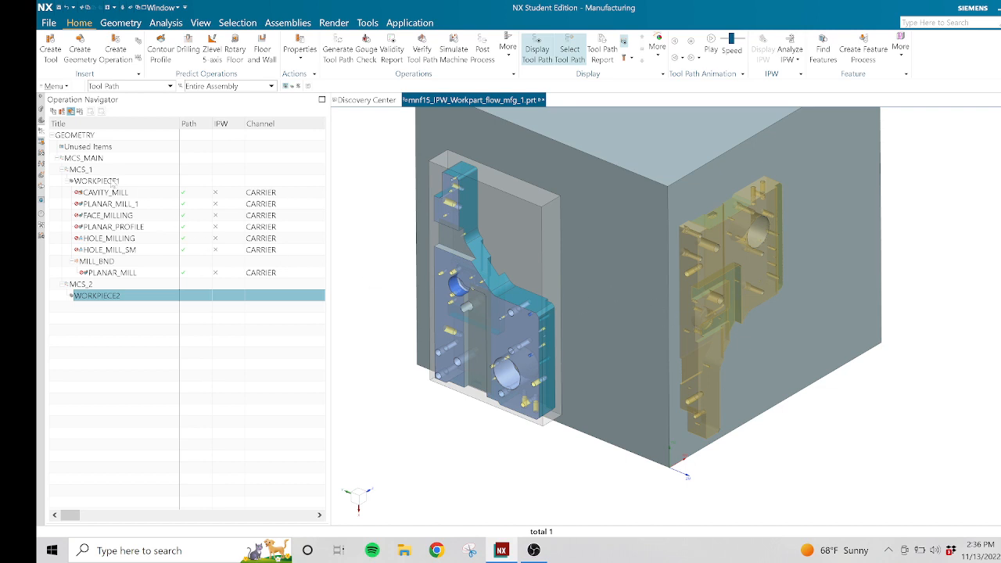
# Generate the tool paths of all WORKPIECE1 operations, accept them, and review the generation warnings.
pyautogui.click(102, 188)
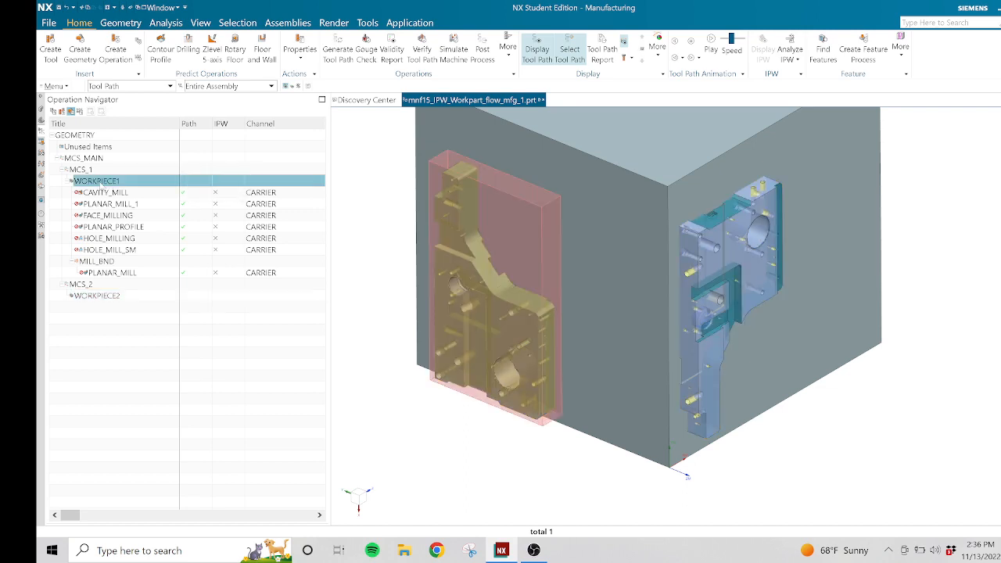
pyautogui.rightClick(101, 190)
pyautogui.click(130, 249)
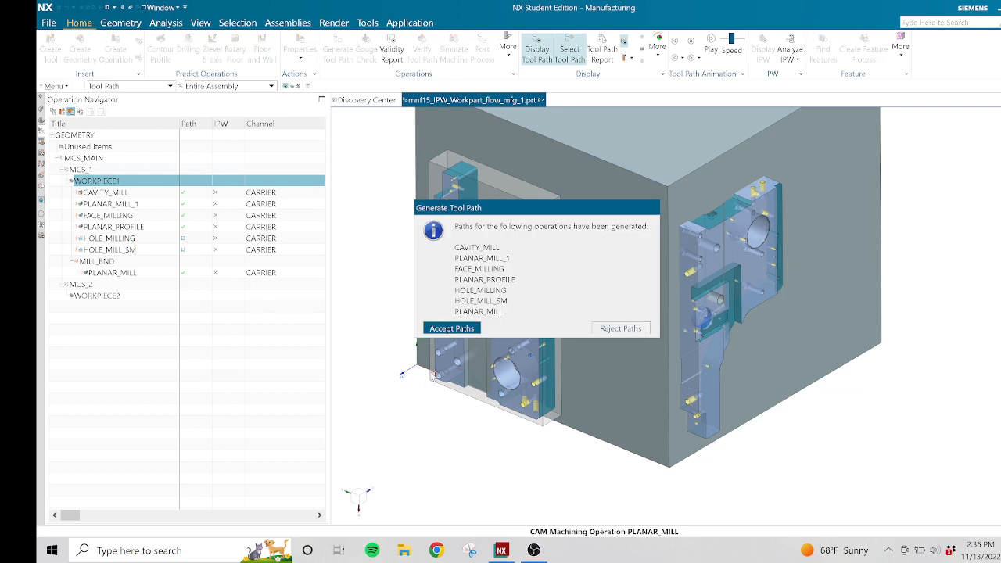
pyautogui.click(442, 329)
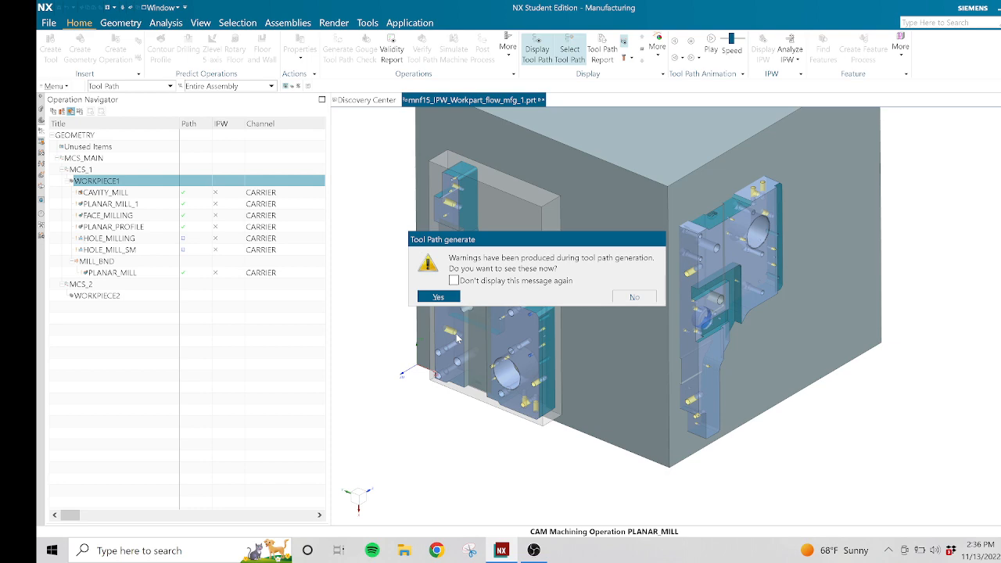
pyautogui.click(439, 297)
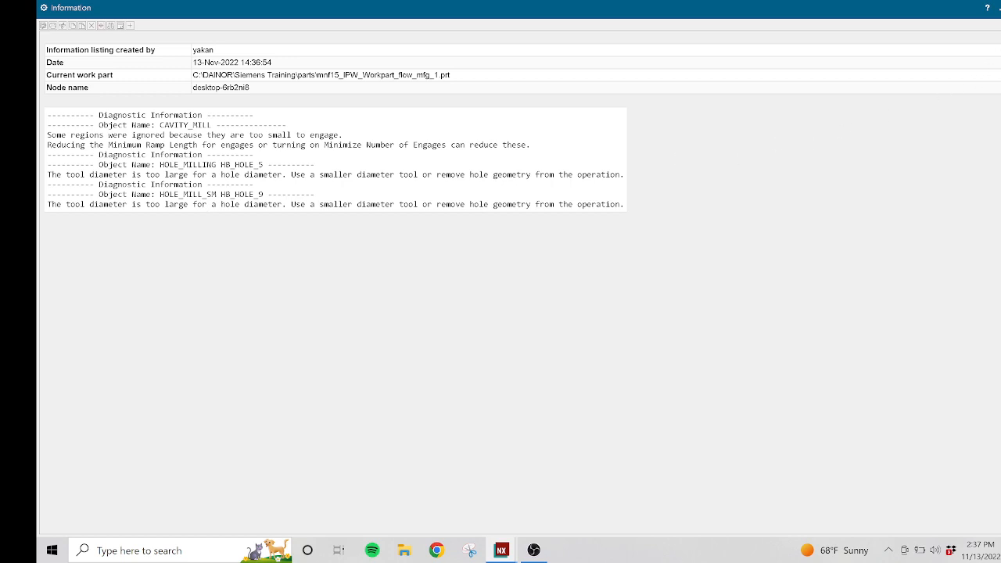
pyautogui.click(1000, 8)
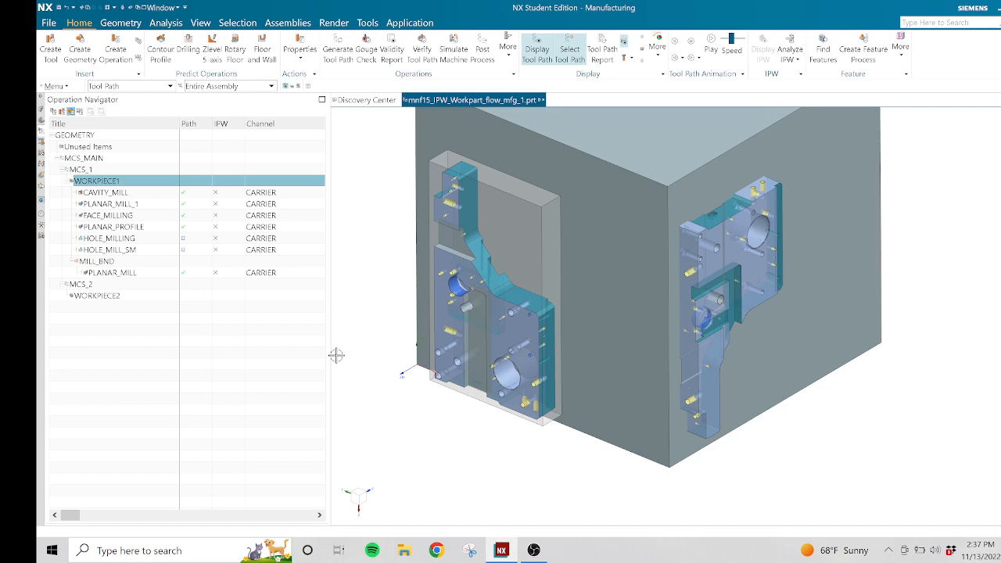
# Open tool path verification for WORKPIECE1 in 3D Dynamic mode.
pyautogui.scroll(2, 594, 348)
pyautogui.scroll(-3, 599, 339)
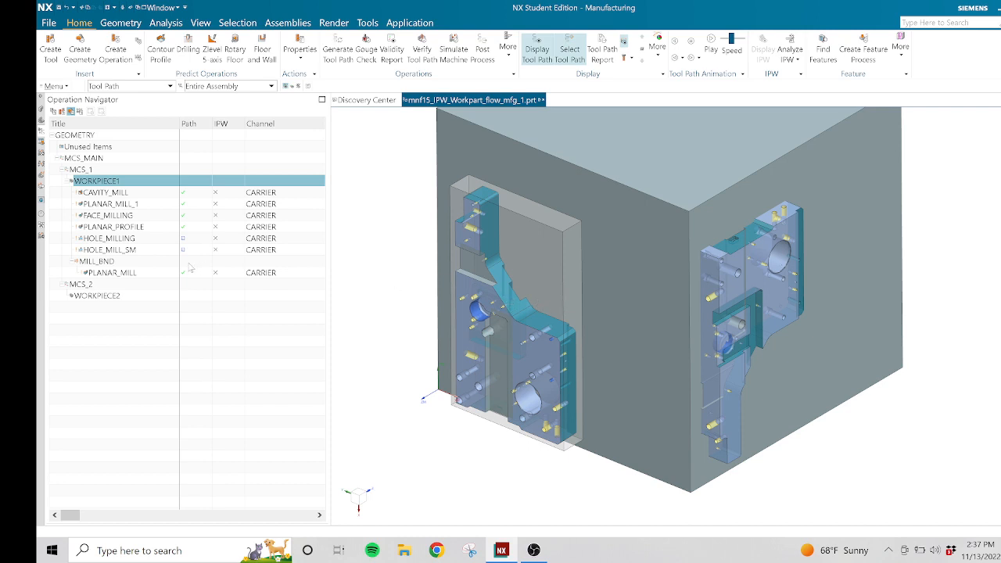
pyautogui.moveTo(117, 183); pyautogui.dragTo(120, 183)
pyautogui.moveTo(119, 183); pyautogui.dragTo(120, 185, button='right')
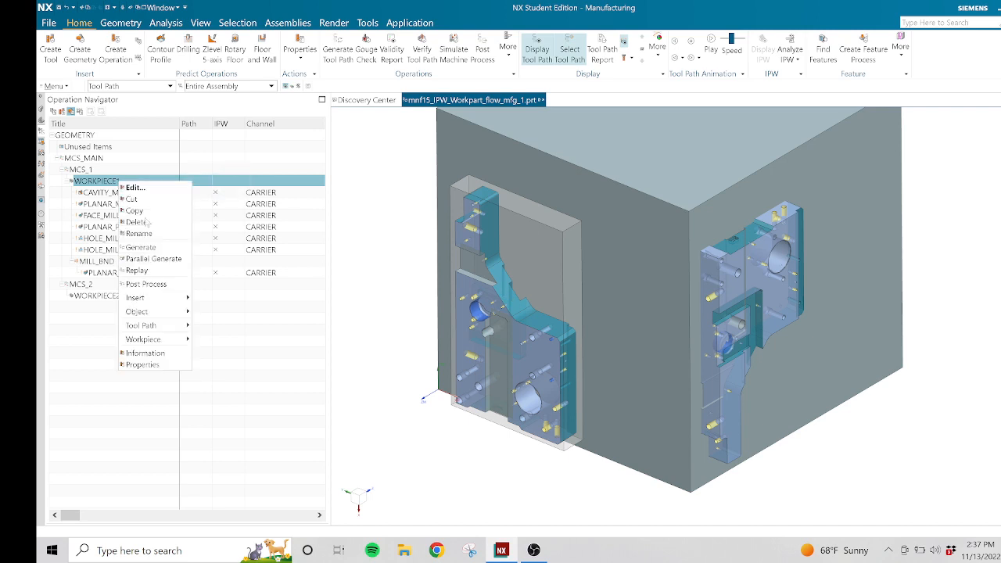
pyautogui.moveTo(180, 330)
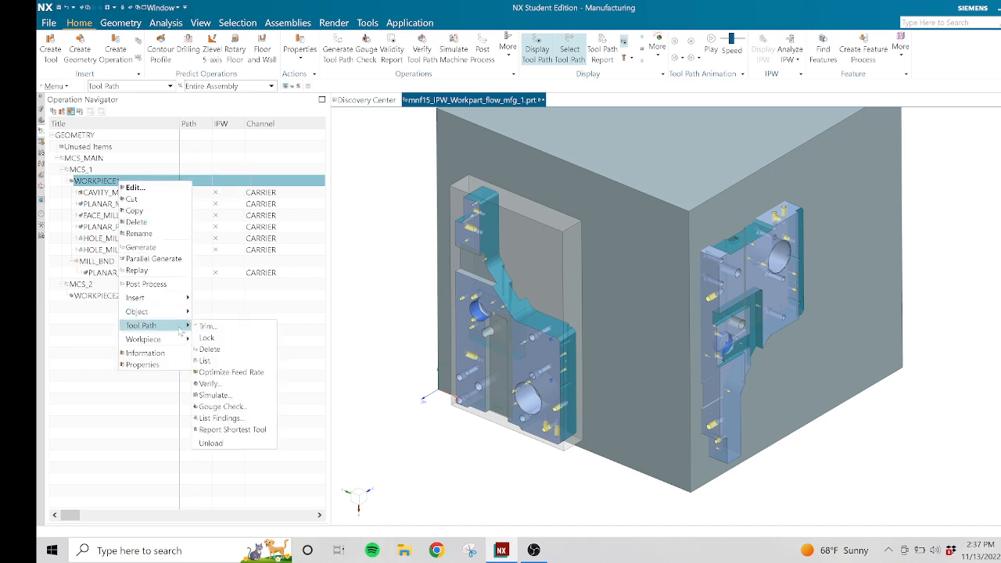
pyautogui.click(211, 383)
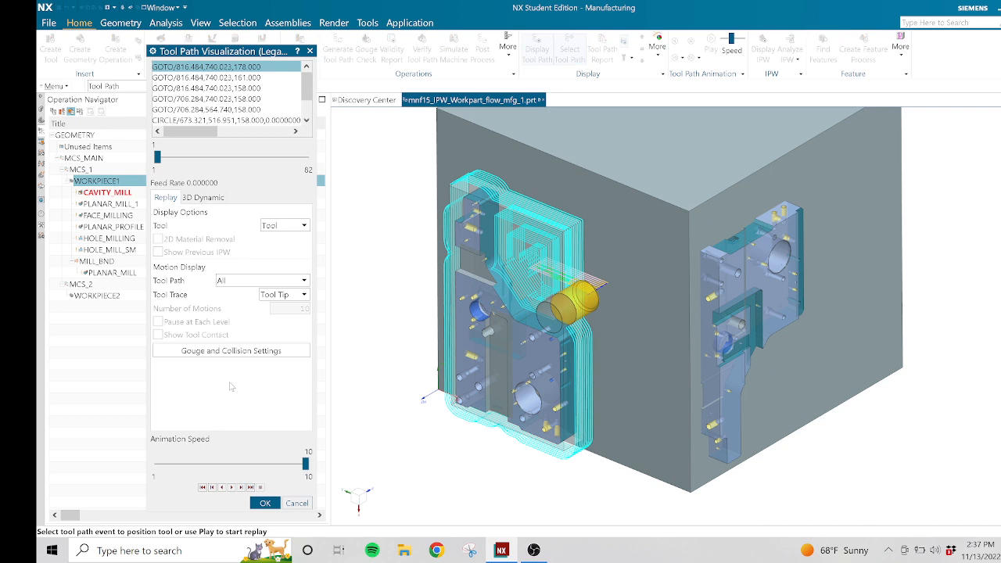
pyautogui.click(212, 199)
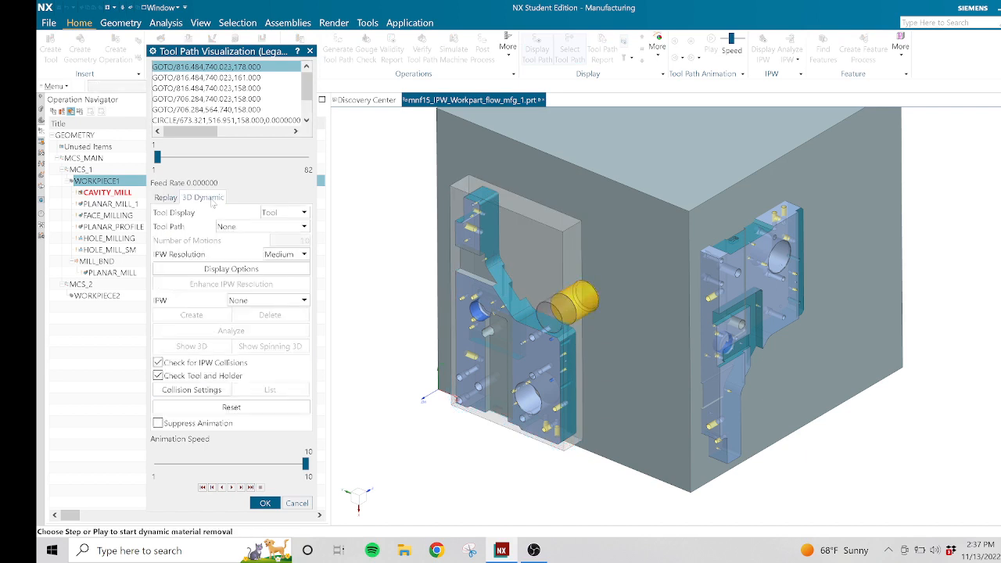
# Play the 3D material removal of all WORKPIECE1 operations at animation speed 5, raising the speed to 7 during playback.
pyautogui.click(245, 467)
pyautogui.click(246, 469)
pyautogui.click(240, 468)
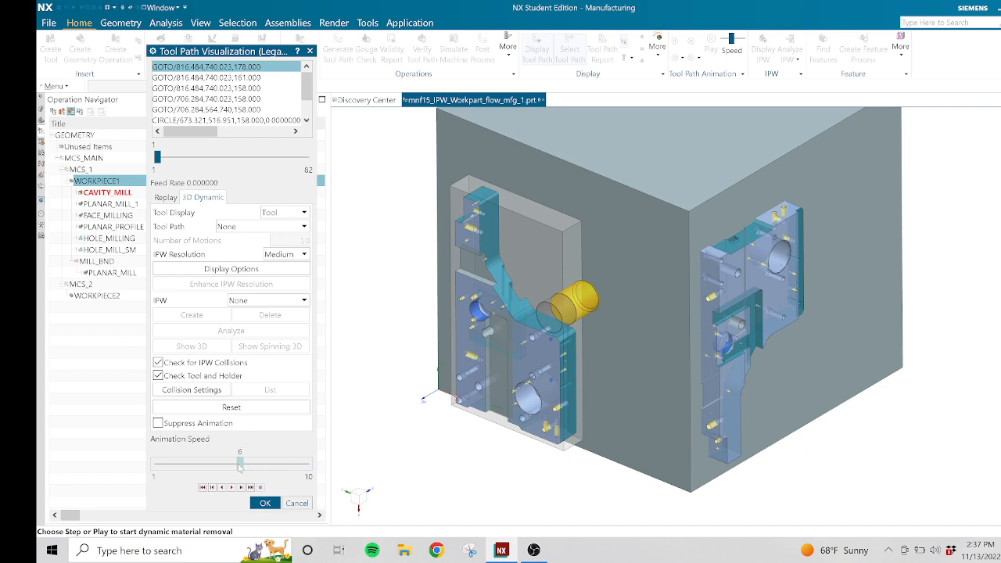
pyautogui.click(240, 467)
pyautogui.click(231, 487)
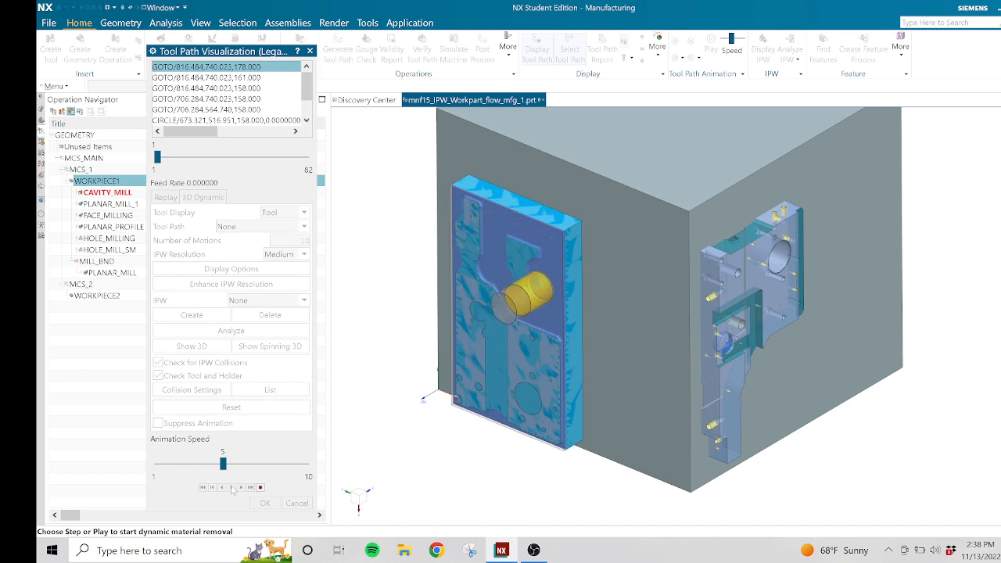
pyautogui.click(252, 465)
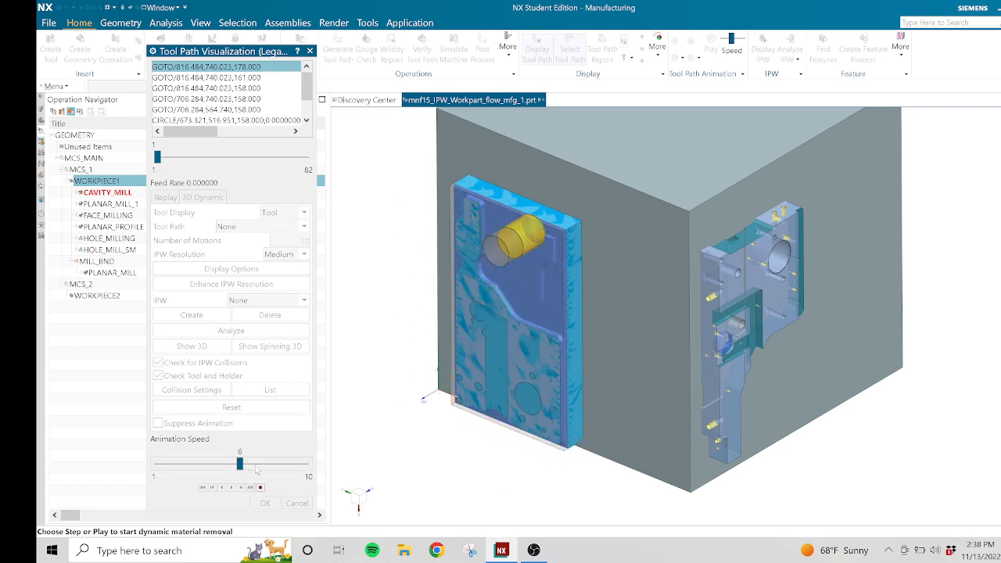
pyautogui.click(256, 466)
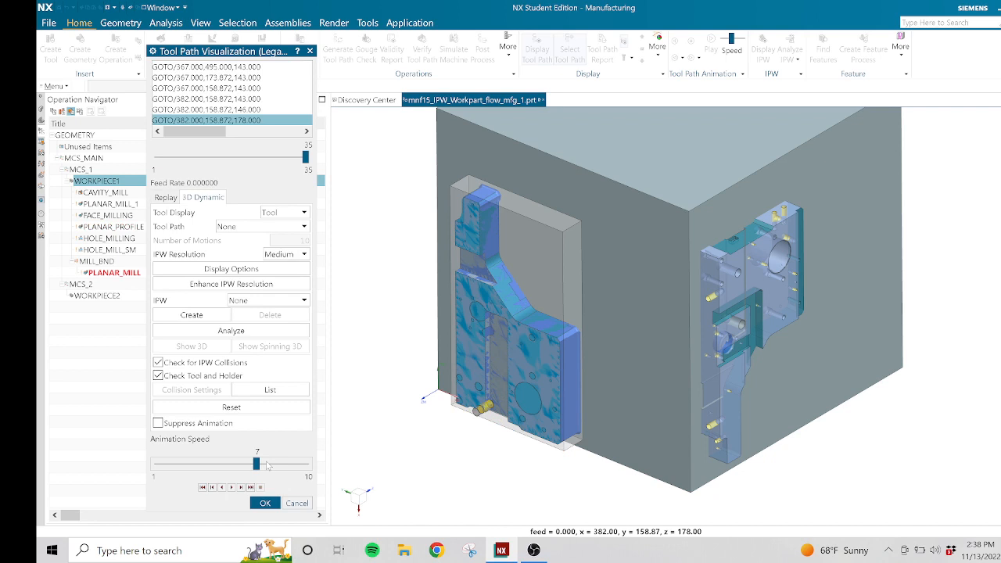
# Accept the finished tool path verification and set WORKPIECE2's blank geometry type to IPW - In Process Workpiece.
pyautogui.click(266, 504)
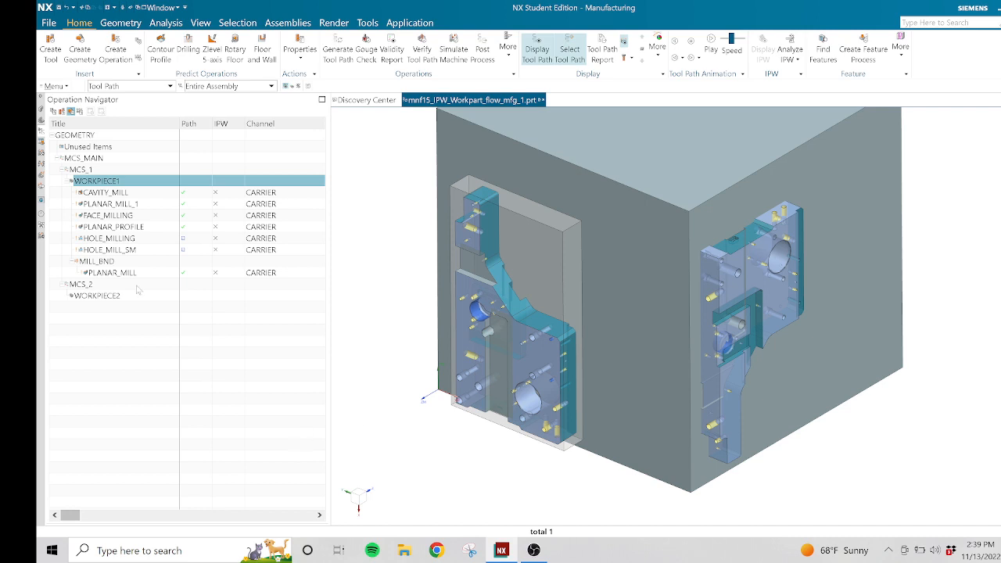
pyautogui.doubleClick(109, 297)
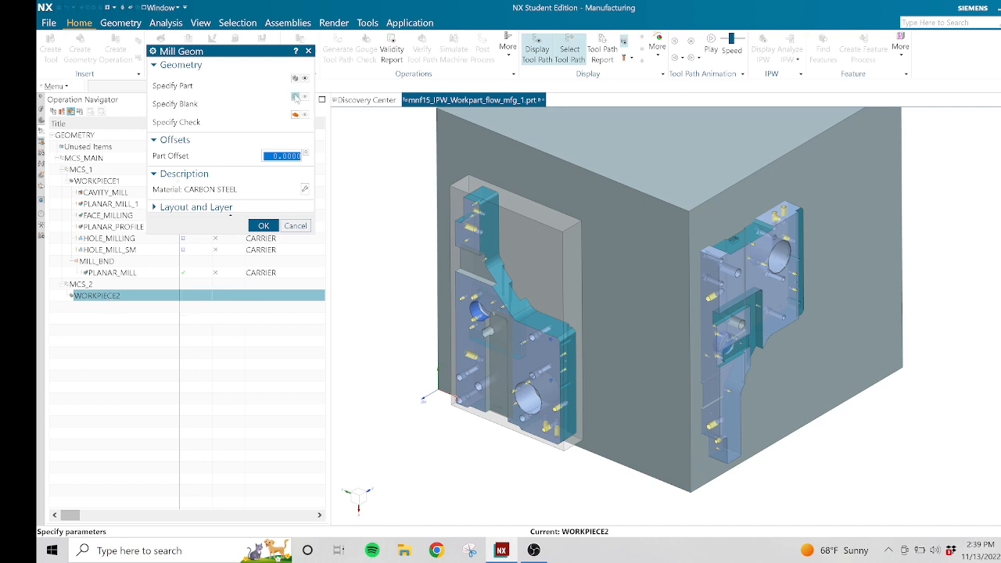
pyautogui.click(295, 96)
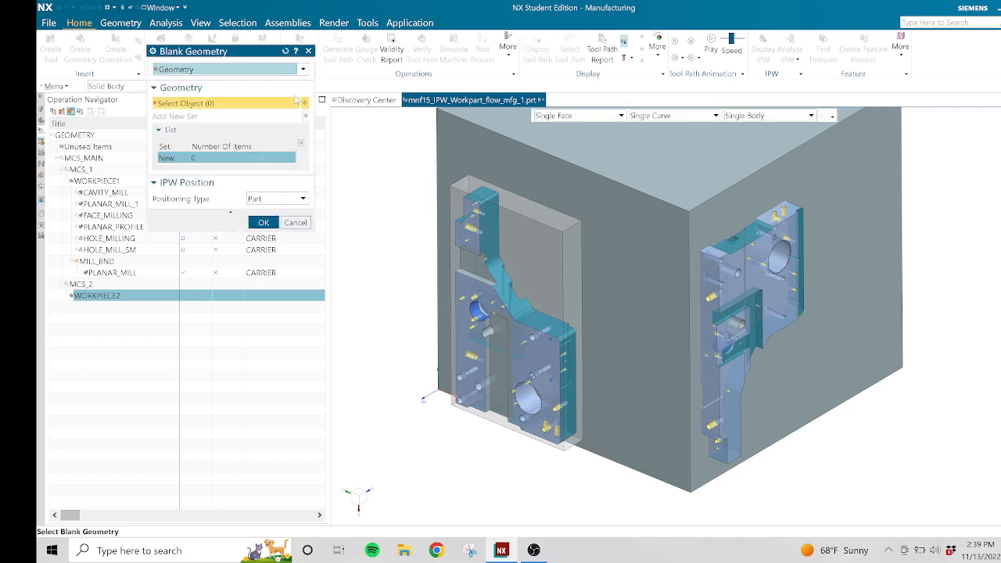
pyautogui.click(288, 201)
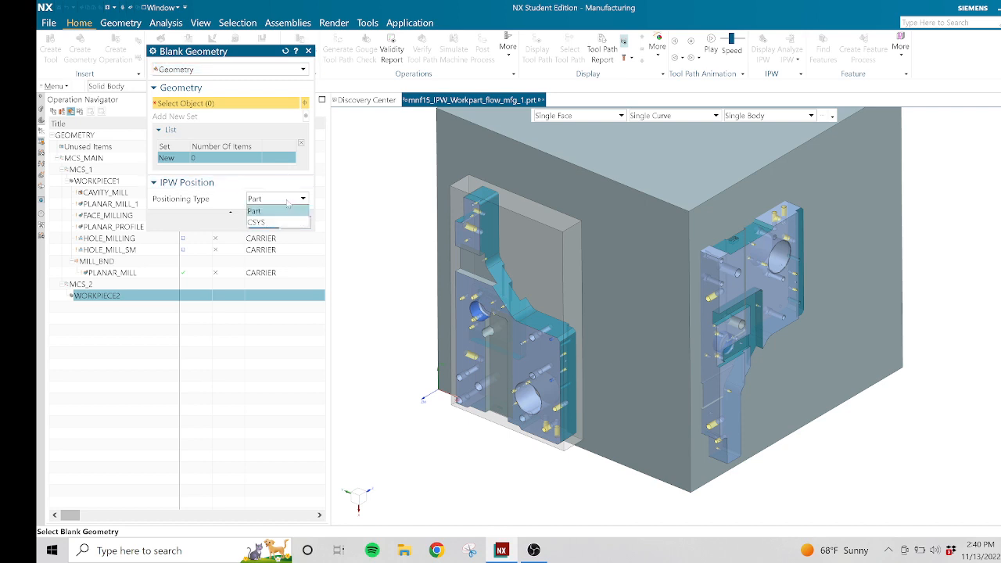
pyautogui.click(290, 186)
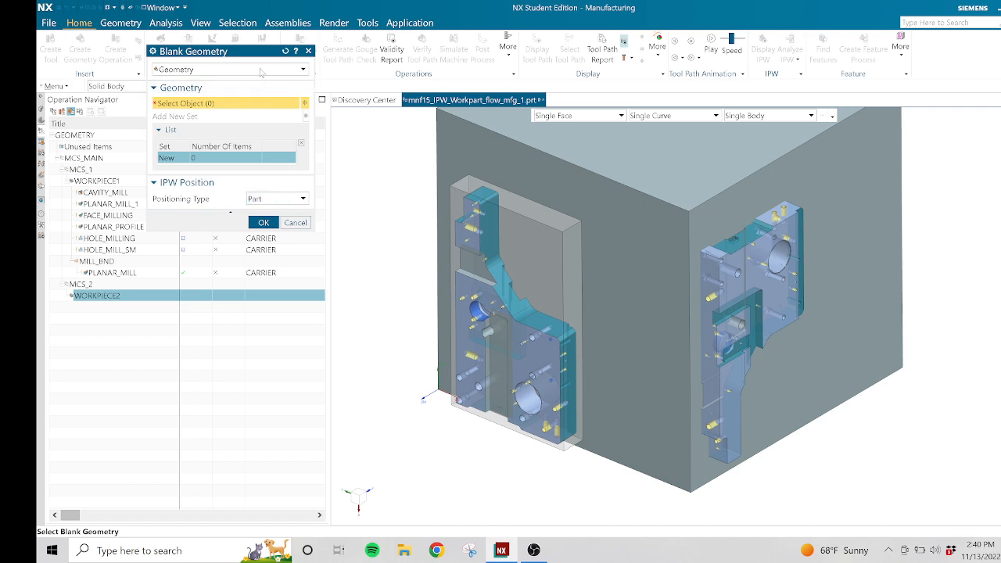
pyautogui.click(262, 70)
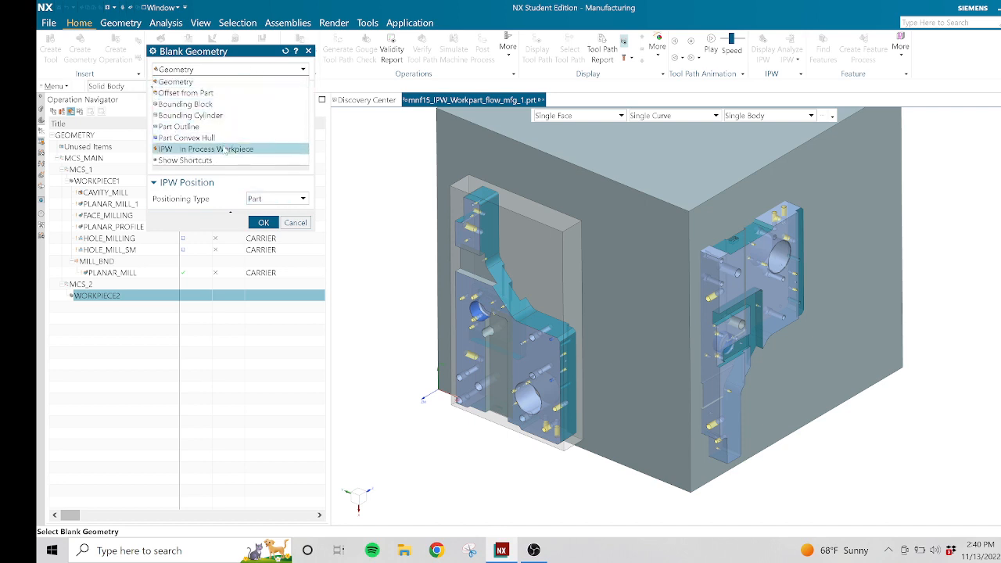
pyautogui.click(224, 149)
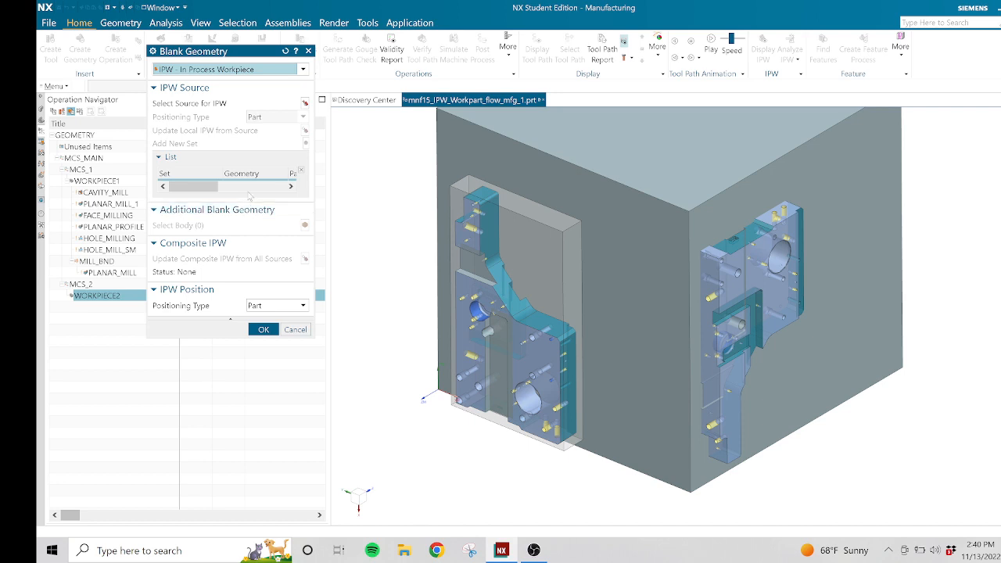
# Select WORKPIECE1 under MCS_1 in the work part as the IPW source for WORKPIECE2's blank.
pyautogui.click(305, 103)
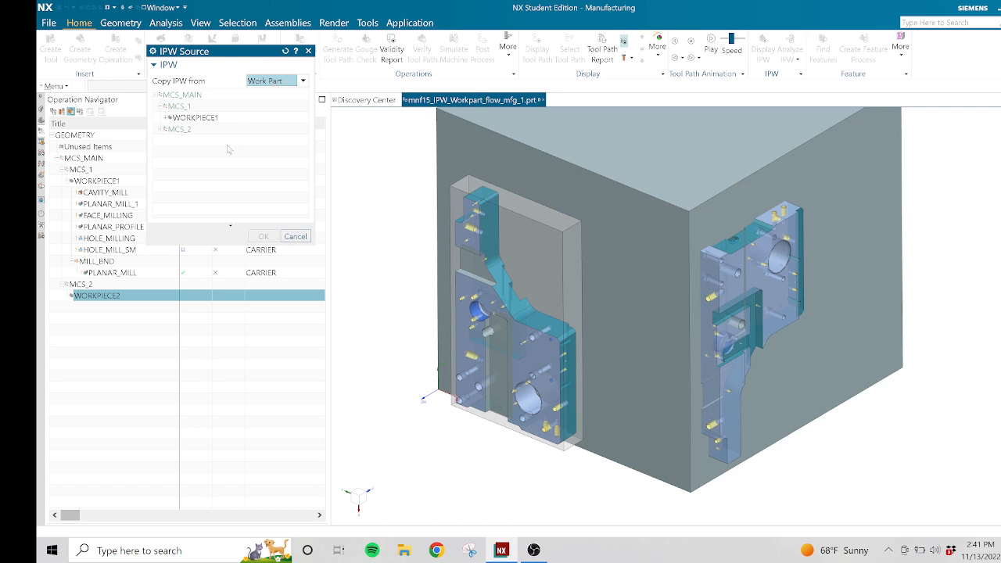
pyautogui.click(163, 130)
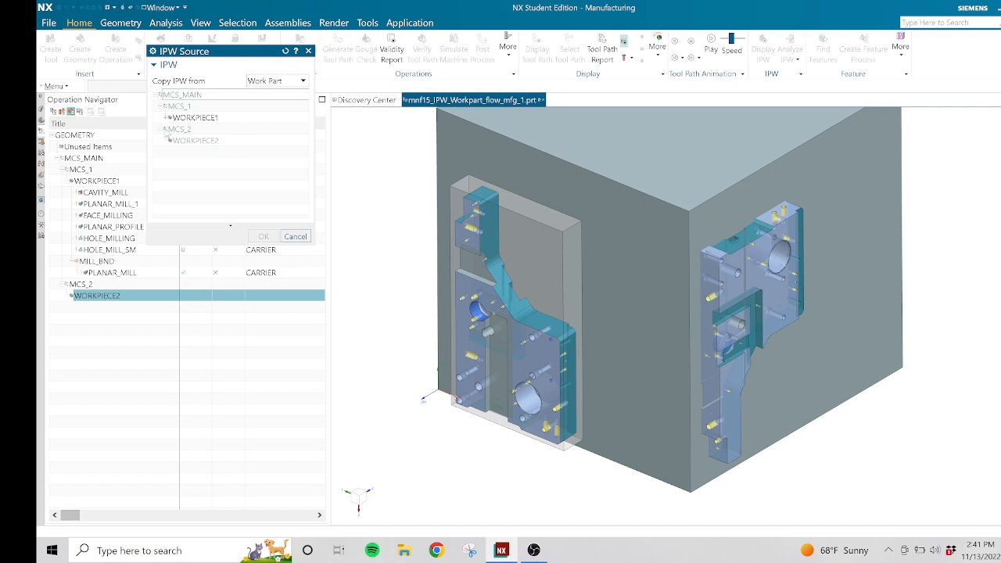
pyautogui.click(167, 119)
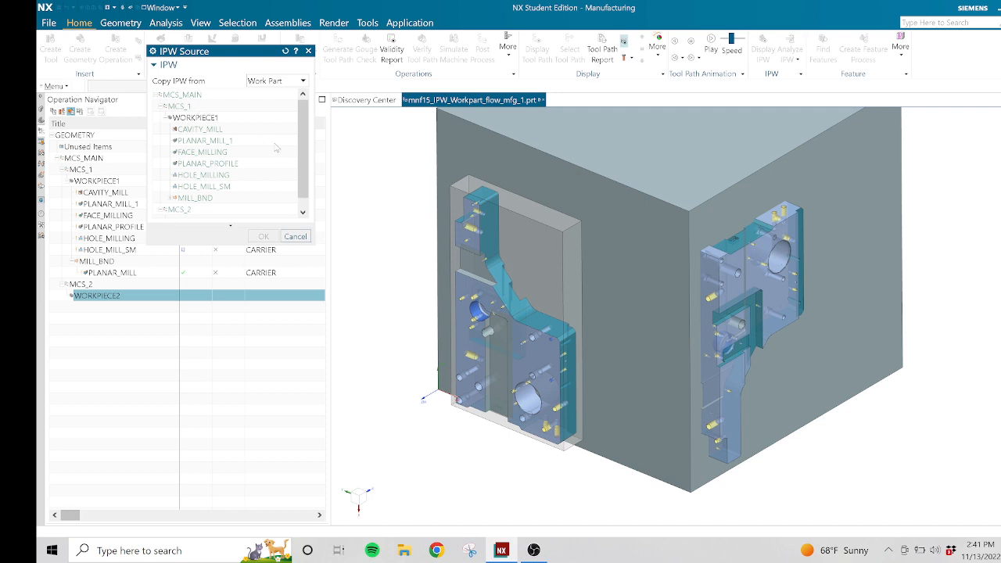
pyautogui.moveTo(302, 146); pyautogui.dragTo(302, 154)
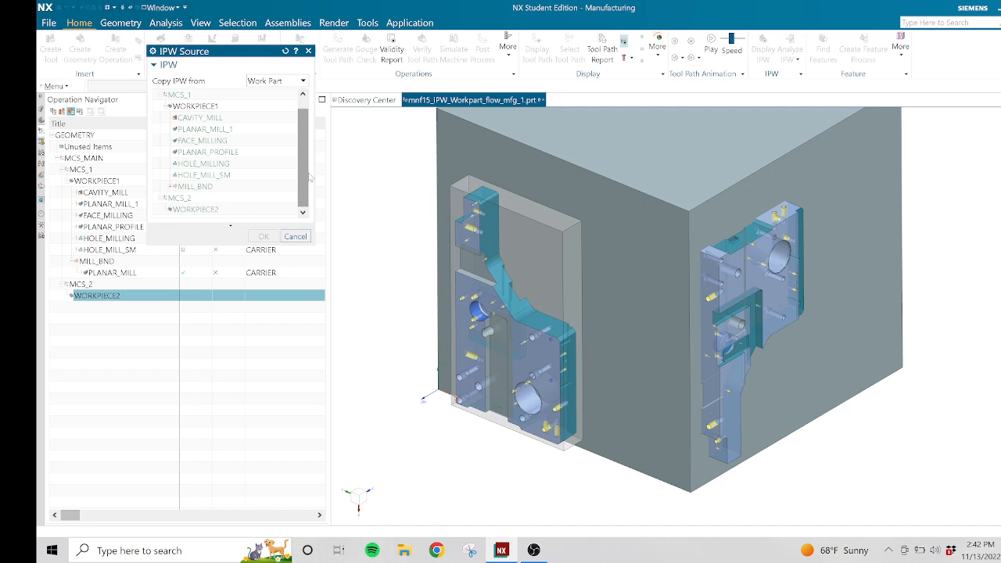
pyautogui.click(200, 107)
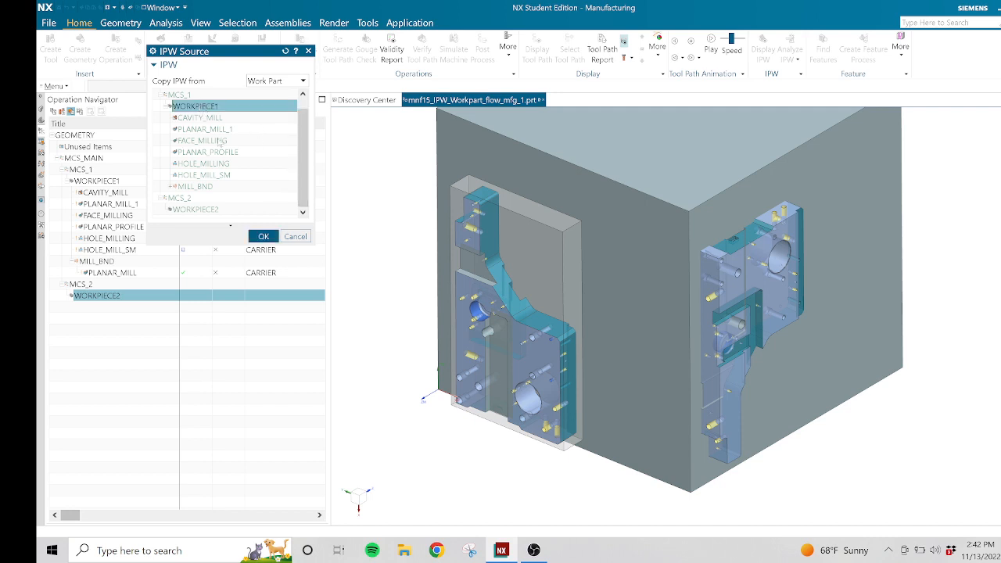
pyautogui.click(264, 236)
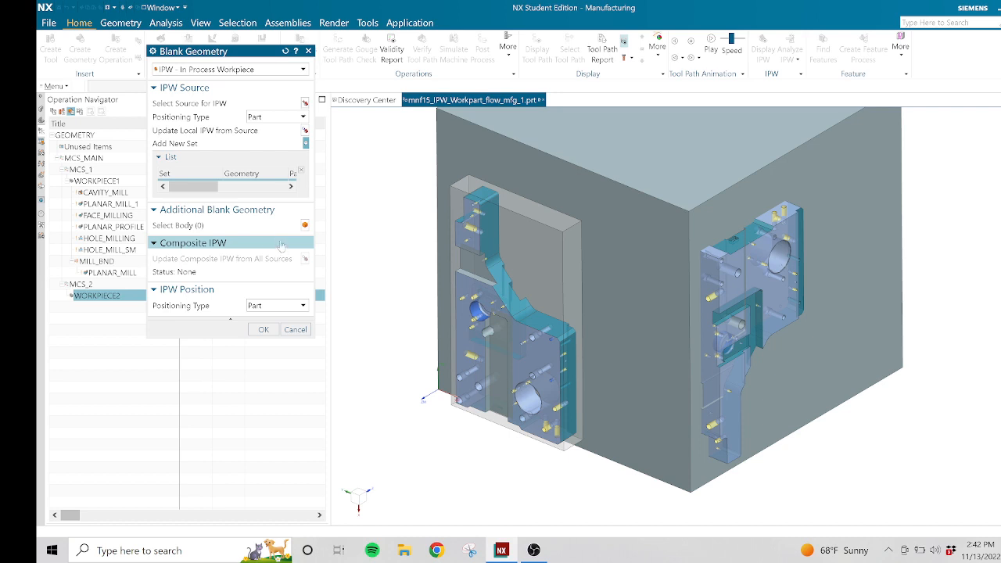
# Update the local IPW from its source and accept the blank and mill geometry of WORKPIECE2.
pyautogui.click(304, 130)
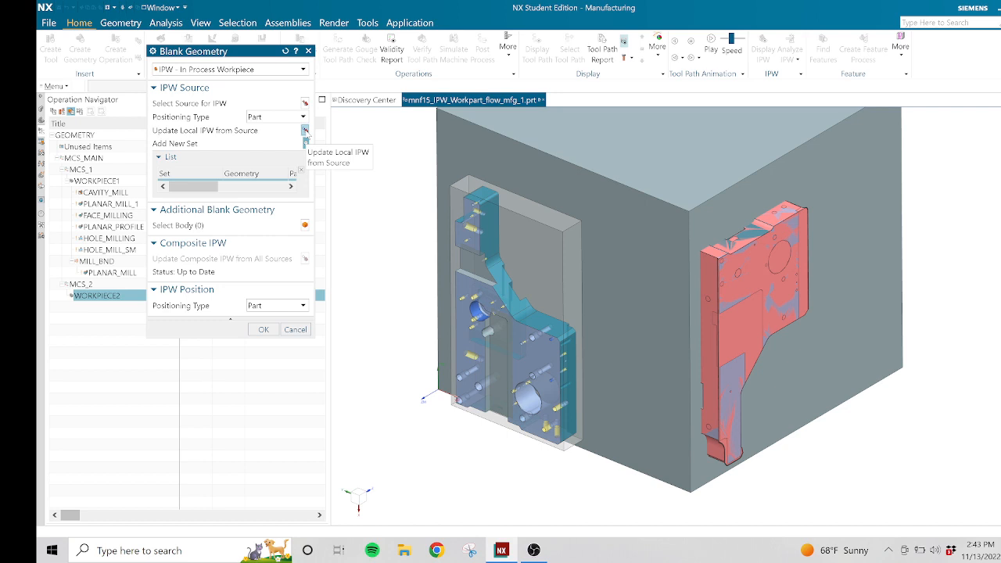
pyautogui.click(263, 329)
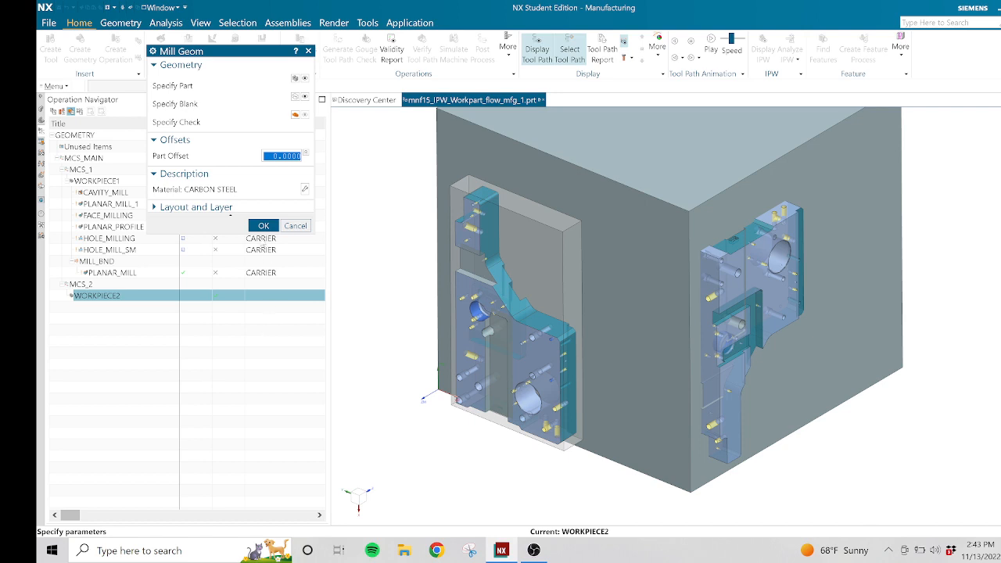
pyautogui.click(263, 226)
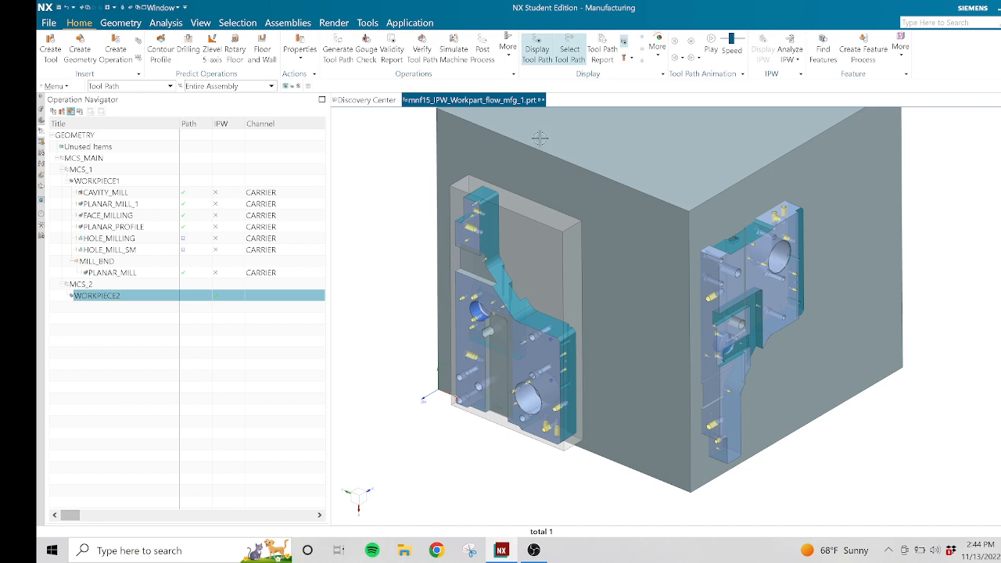
# Close the mnf15_IPW_Workpart_flow_mfg_1.prt assembly together with its components.
pyautogui.click(541, 101)
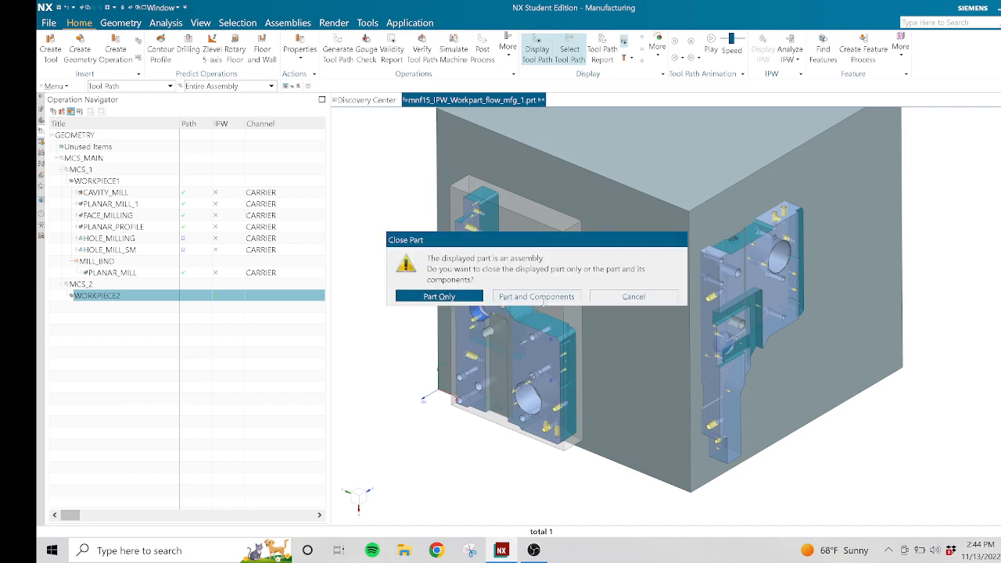
pyautogui.click(543, 300)
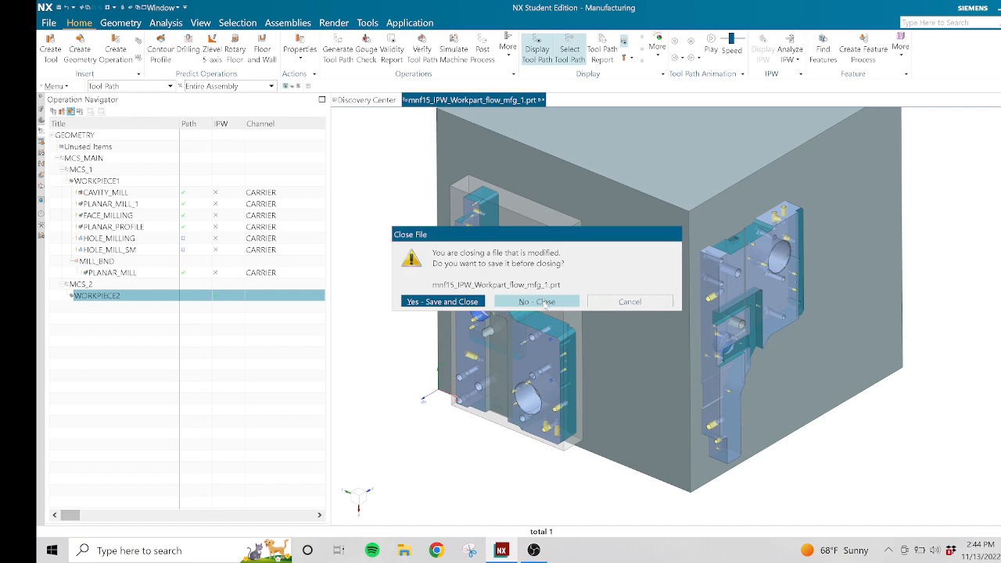